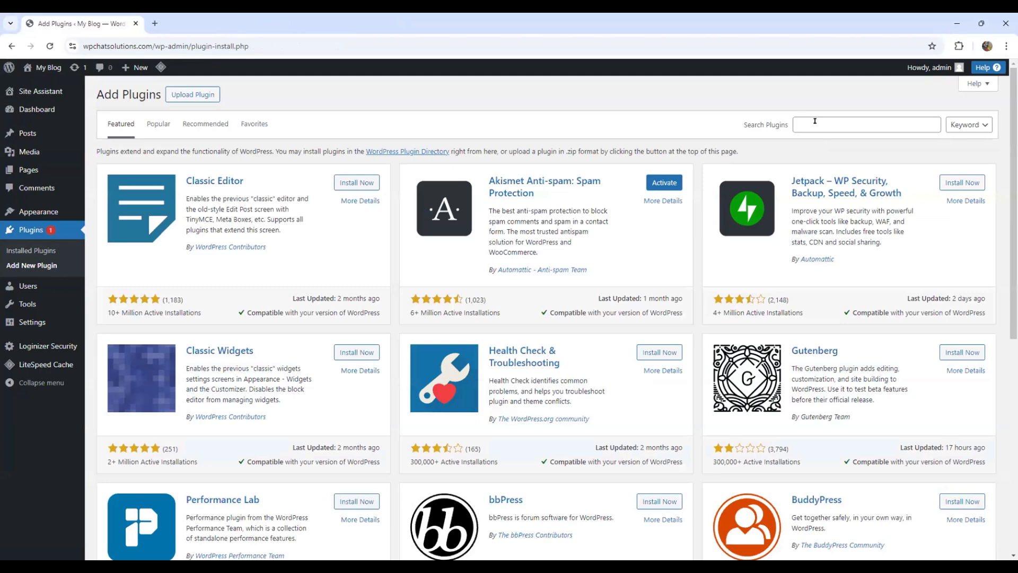
# Search the plugin directory for "whatsapp" and browse the results with that word highlighted on the page
pyautogui.click(814, 121)
pyautogui.write('whatsapp')
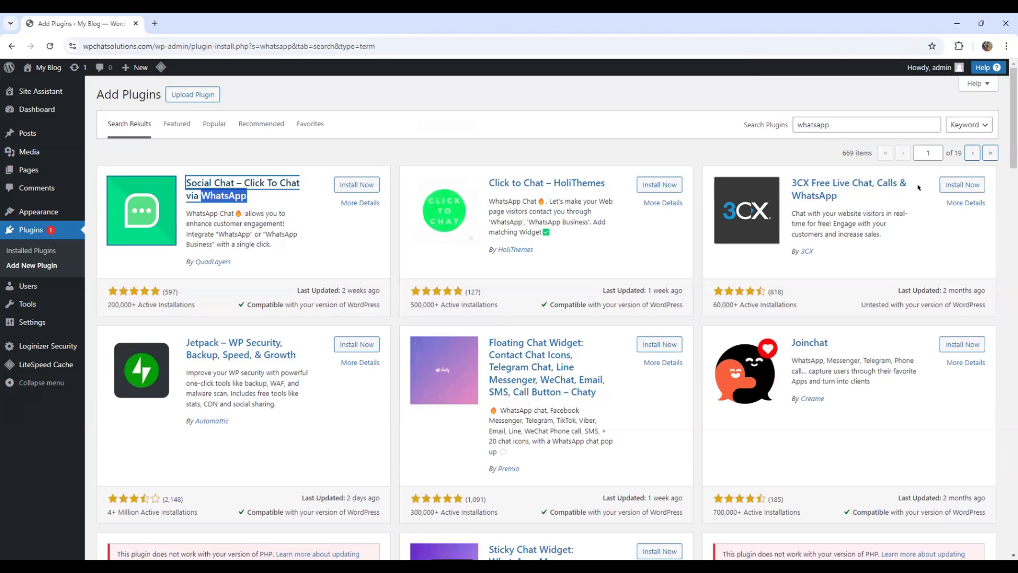
pyautogui.hotkey('ctrl', 'f')
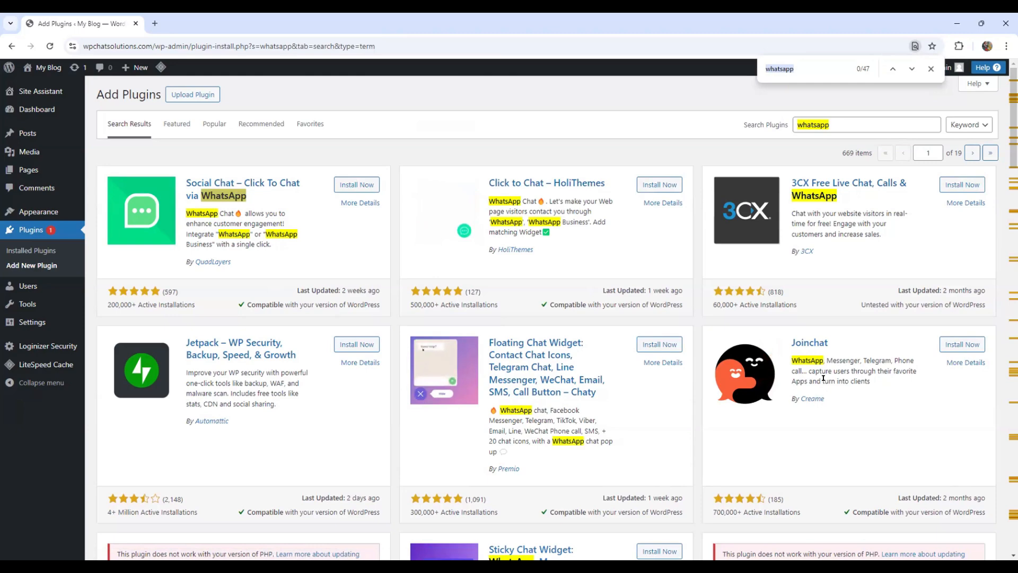
pyautogui.scroll(-2, 810, 393)
pyautogui.scroll(-6, 810, 394)
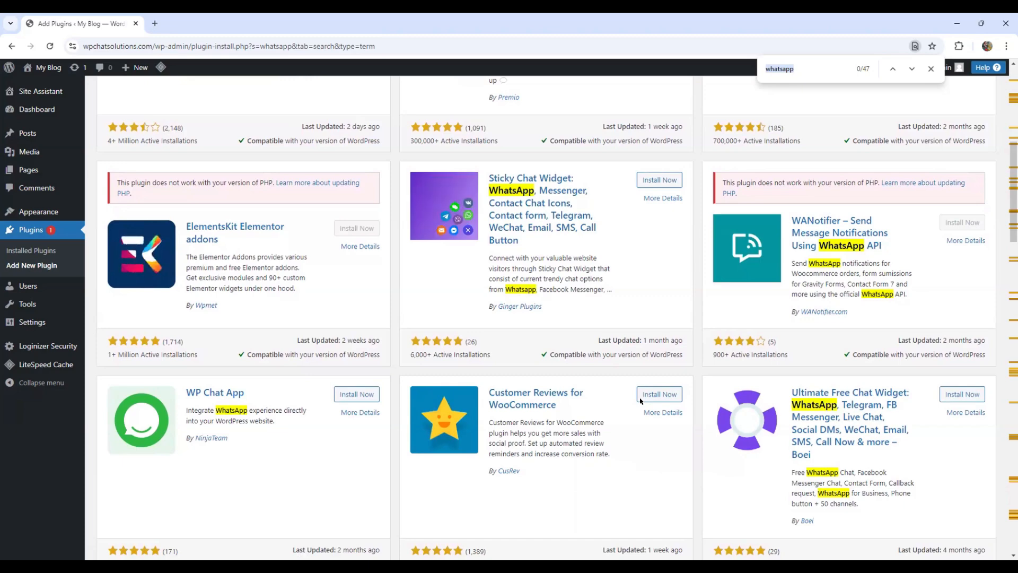
pyautogui.scroll(1, 641, 402)
pyautogui.scroll(7, 390, 366)
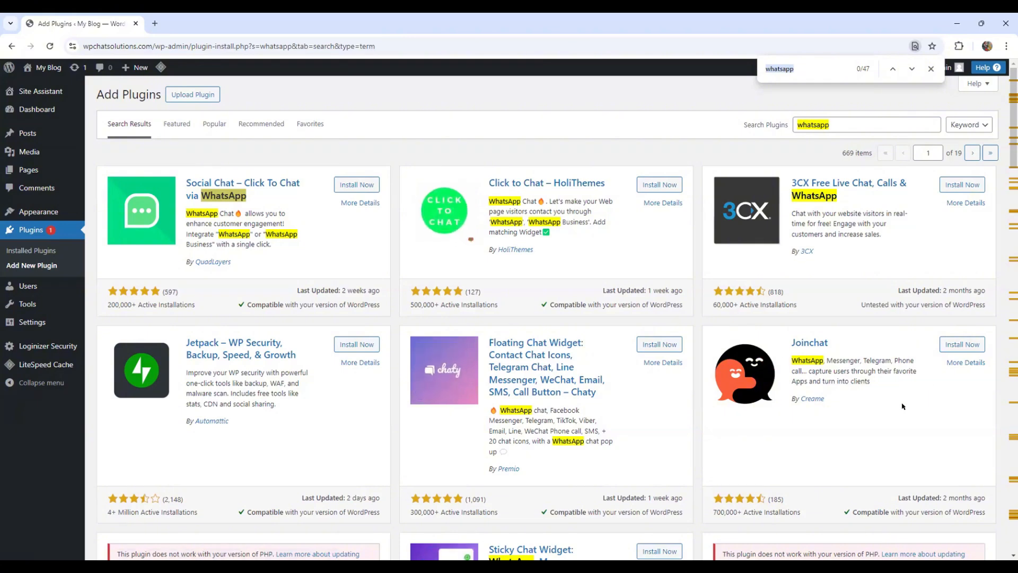
# Review the Joinchat plugin's details and the English version of its homepage, then return to the plugin search results
pyautogui.click(963, 364)
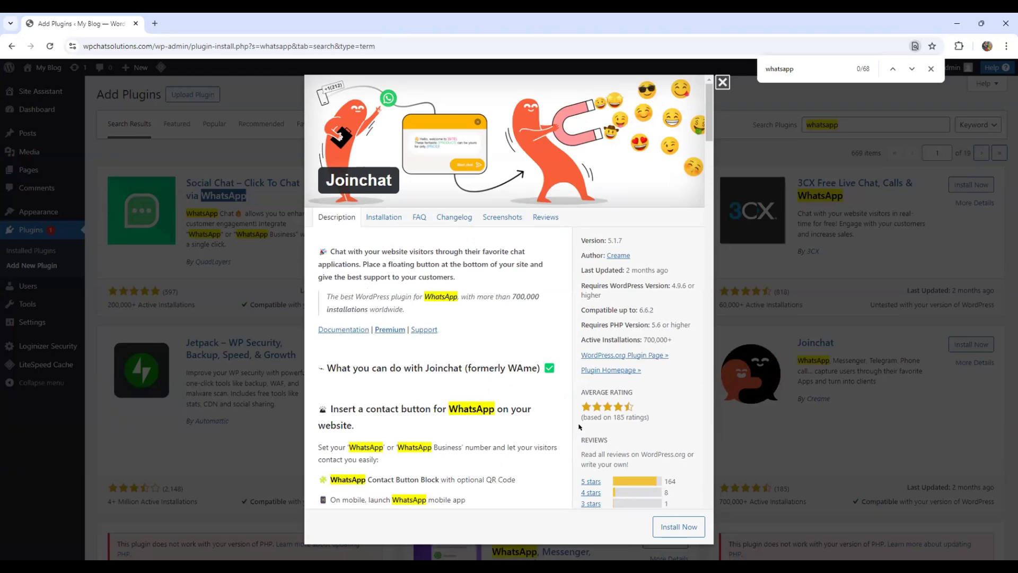
pyautogui.click(614, 370)
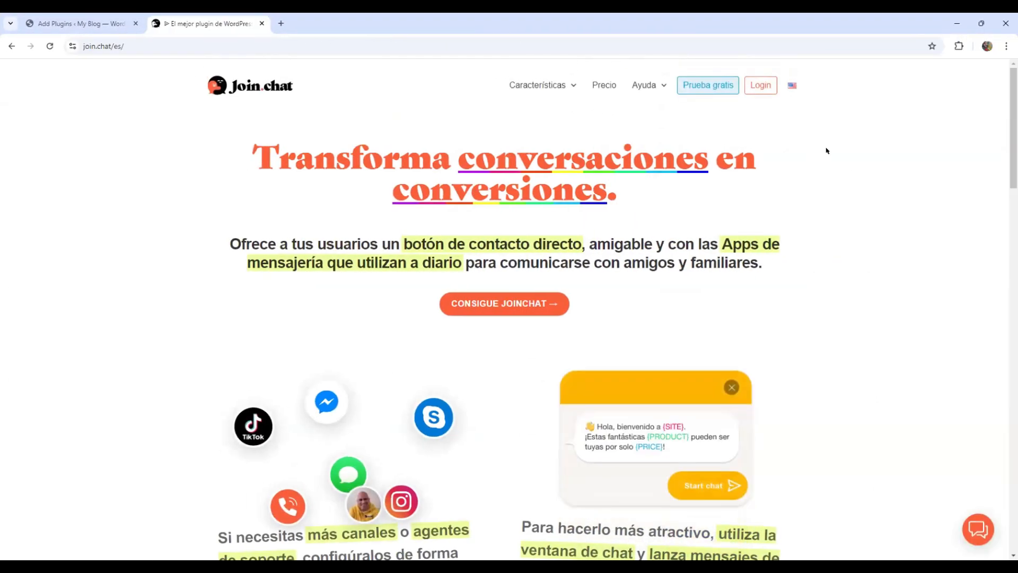
pyautogui.click(786, 87)
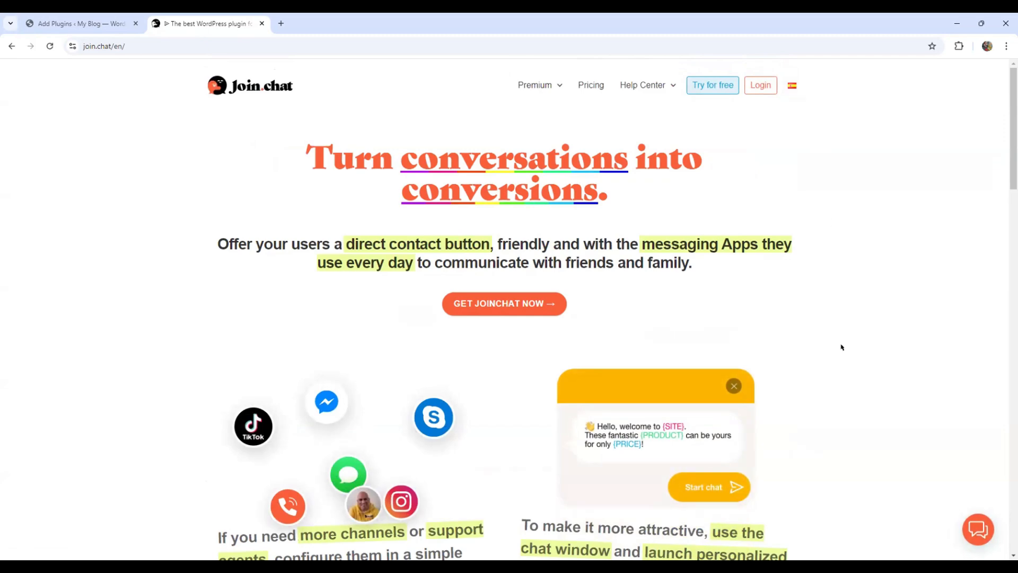
pyautogui.scroll(-7, 788, 277)
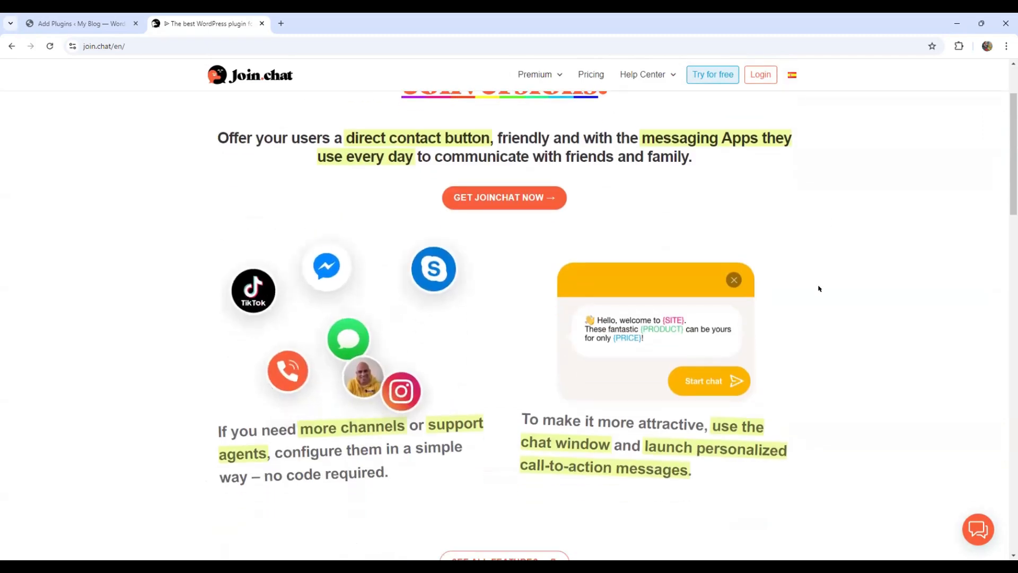
pyautogui.scroll(-8, 824, 288)
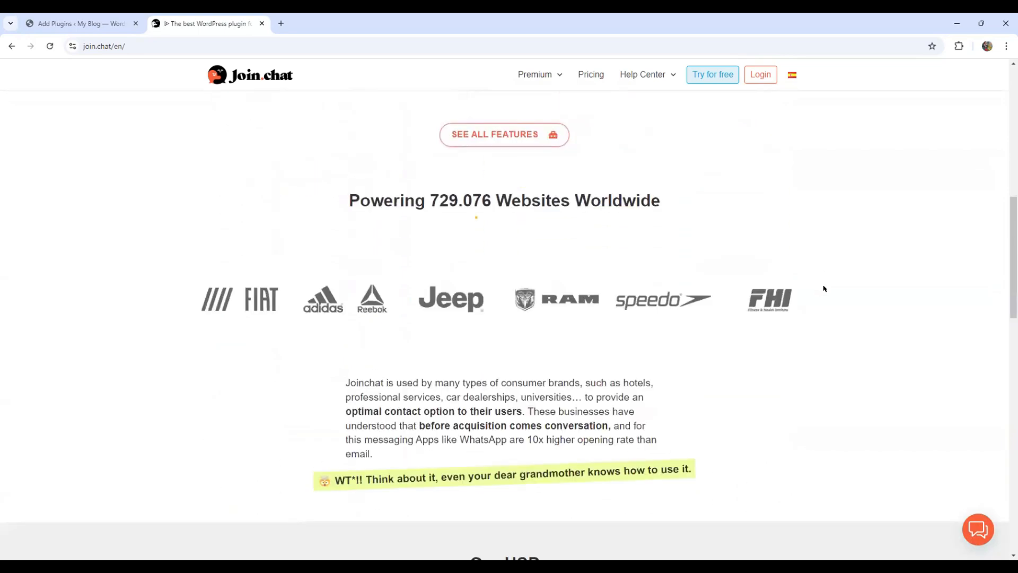
pyautogui.hotkey('ctrl', 'w')
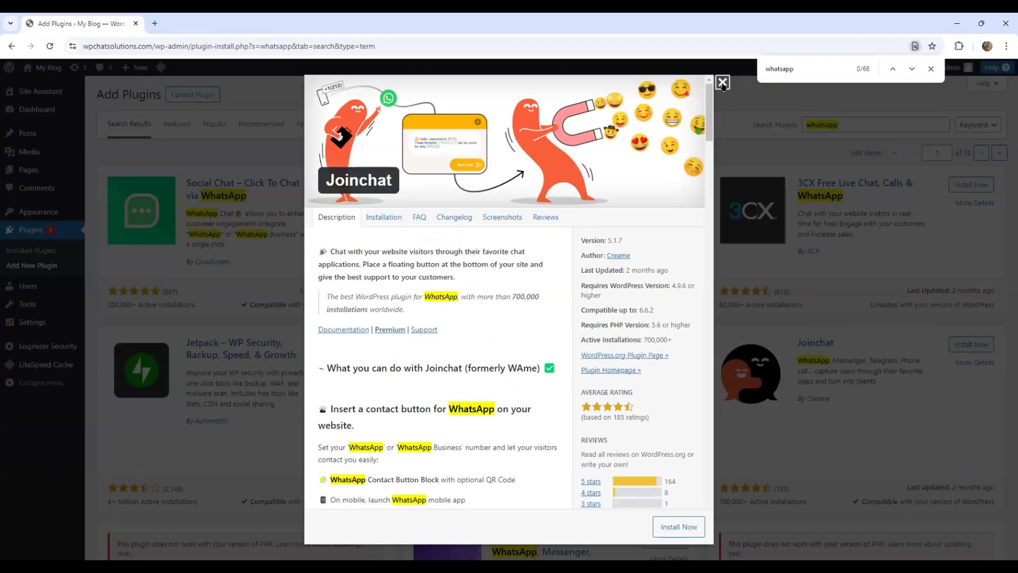
pyautogui.click(721, 83)
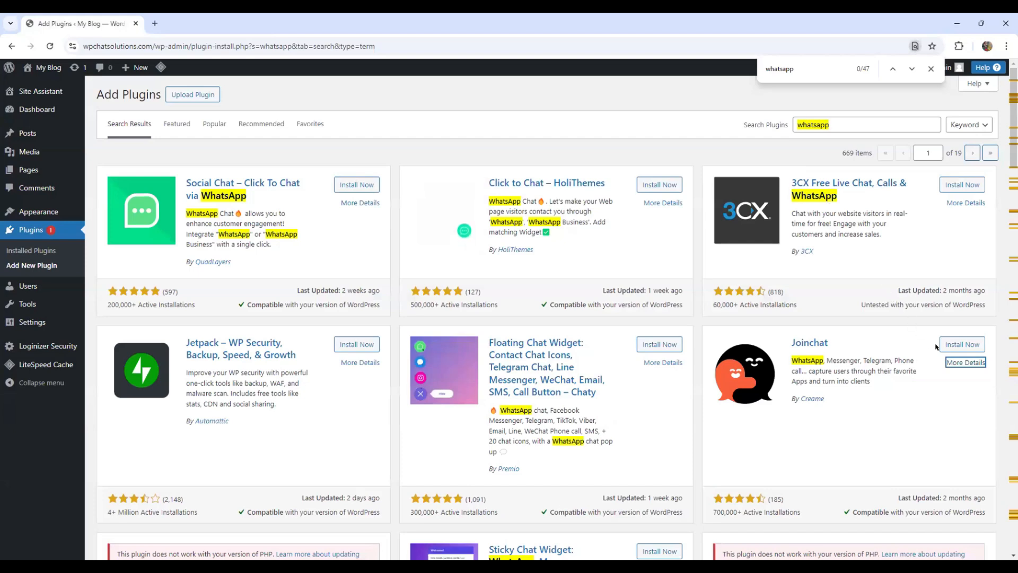
# Install and activate the Joinchat plugin, and open its setup wizard
pyautogui.click(971, 346)
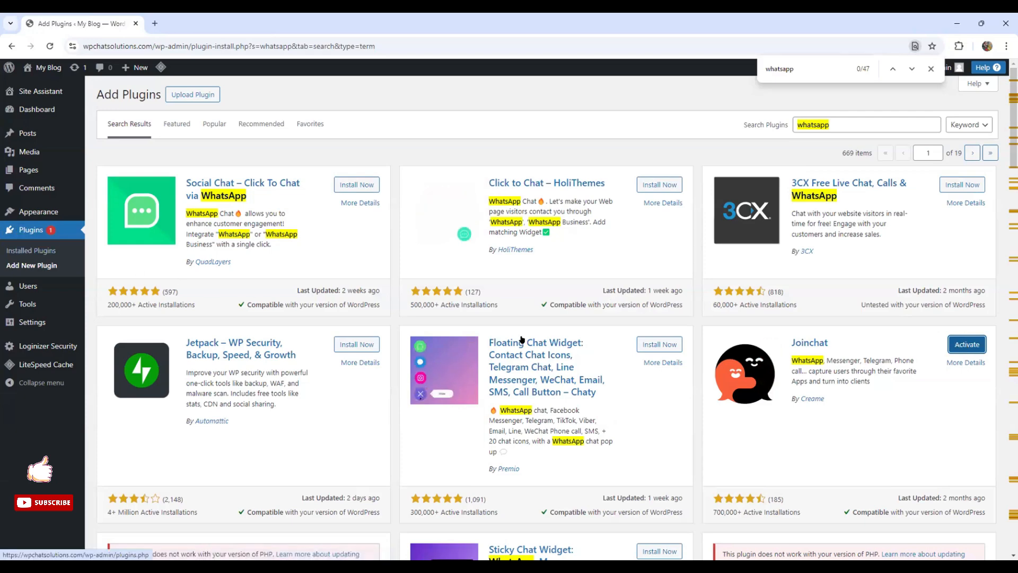
pyautogui.click(979, 348)
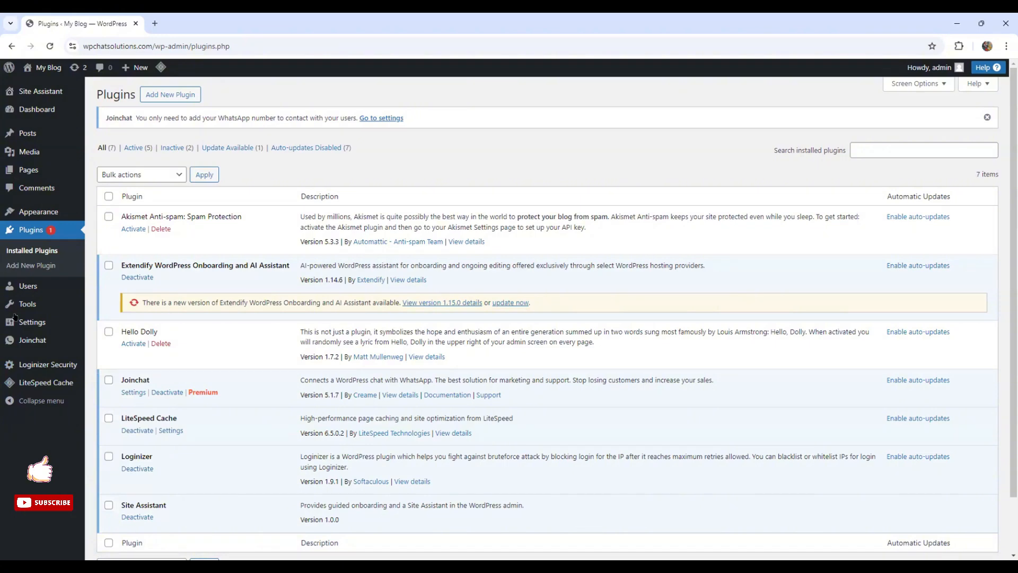
pyautogui.click(31, 342)
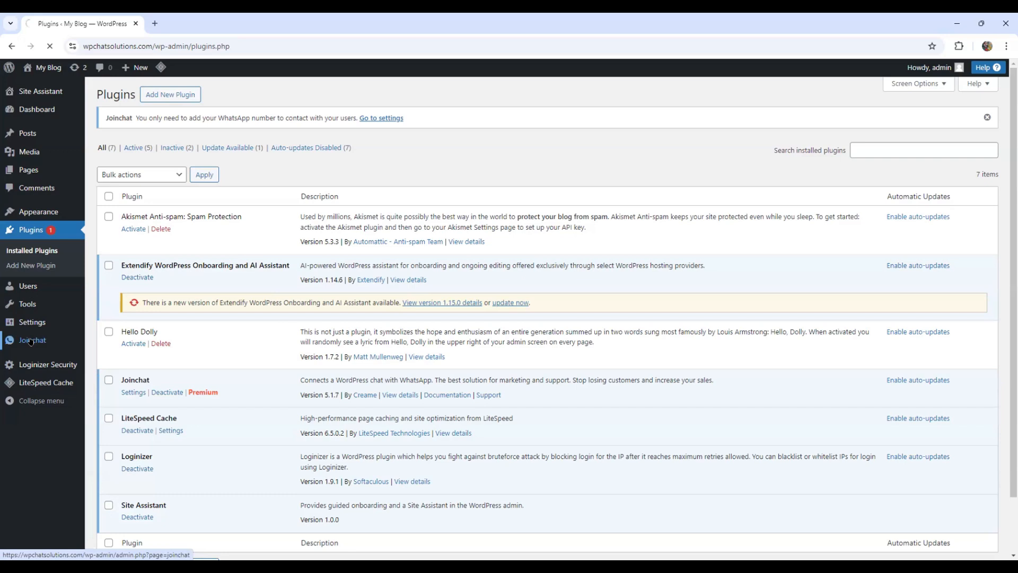
pyautogui.scroll(1, 267, 373)
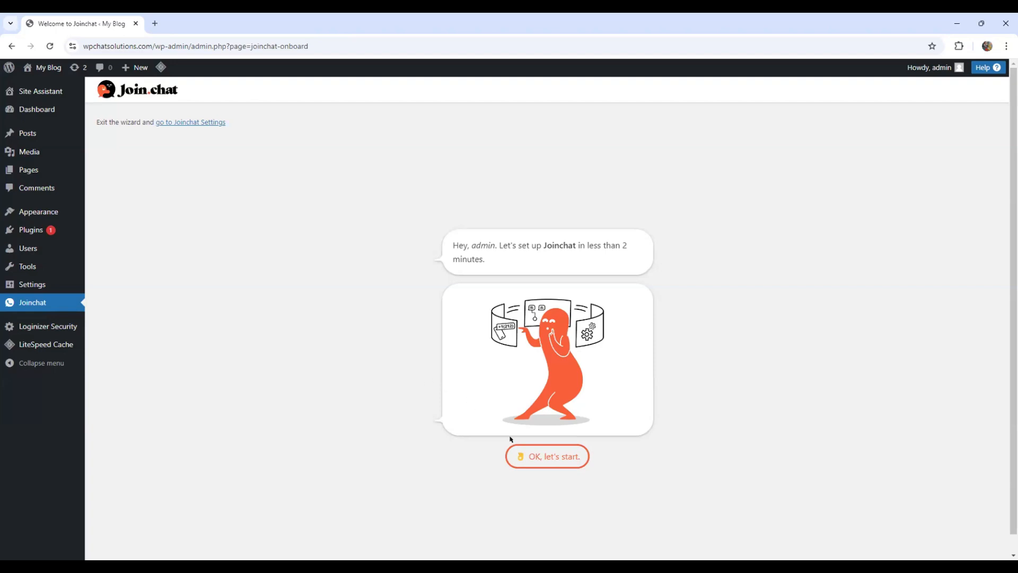
# Enter the WhatsApp number in the Joinchat setup wizard and keep the suggested first message and call-to-action texts
pyautogui.click(543, 456)
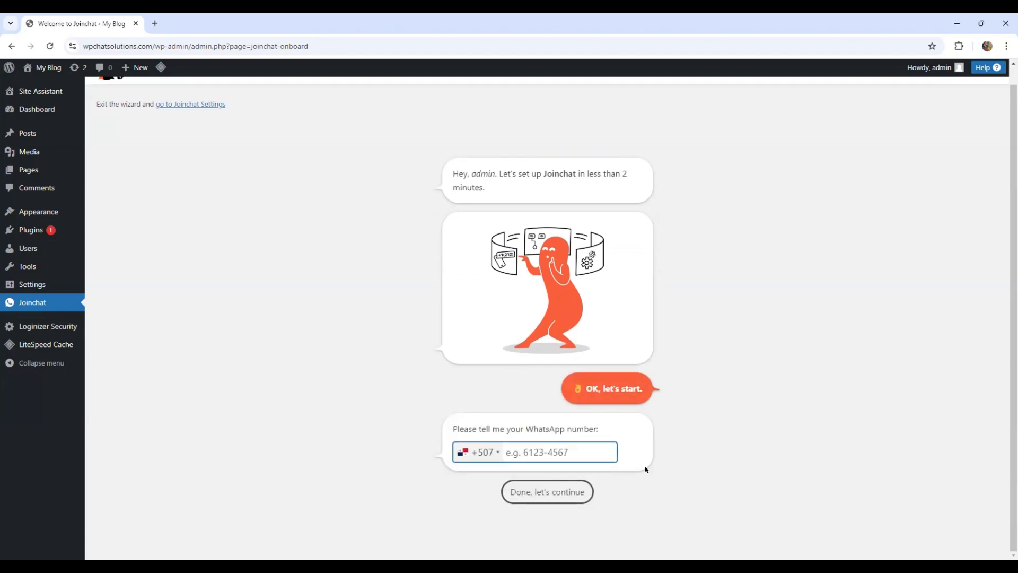
pyautogui.hotkey('ctrl', 'v')
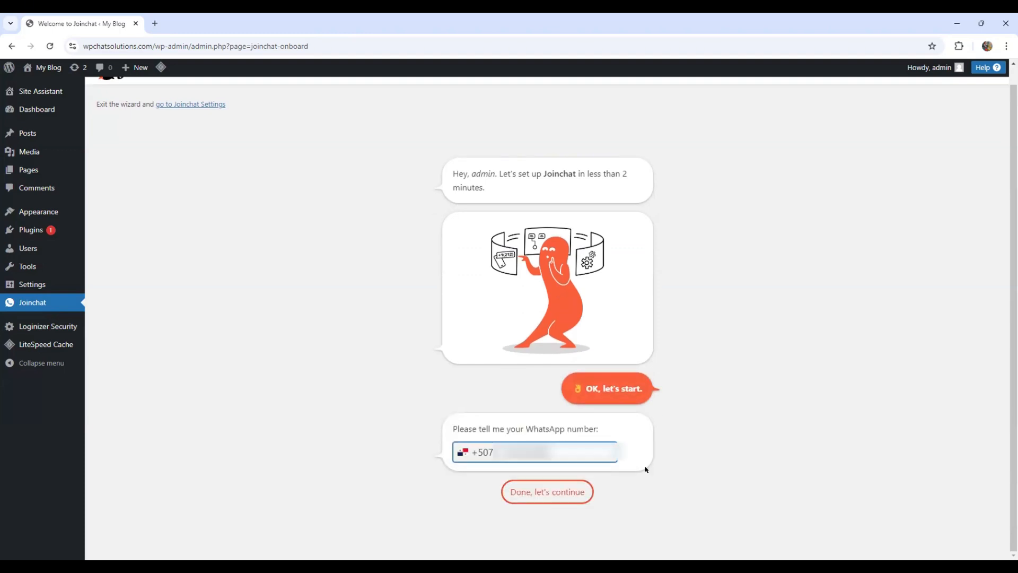
pyautogui.click(545, 492)
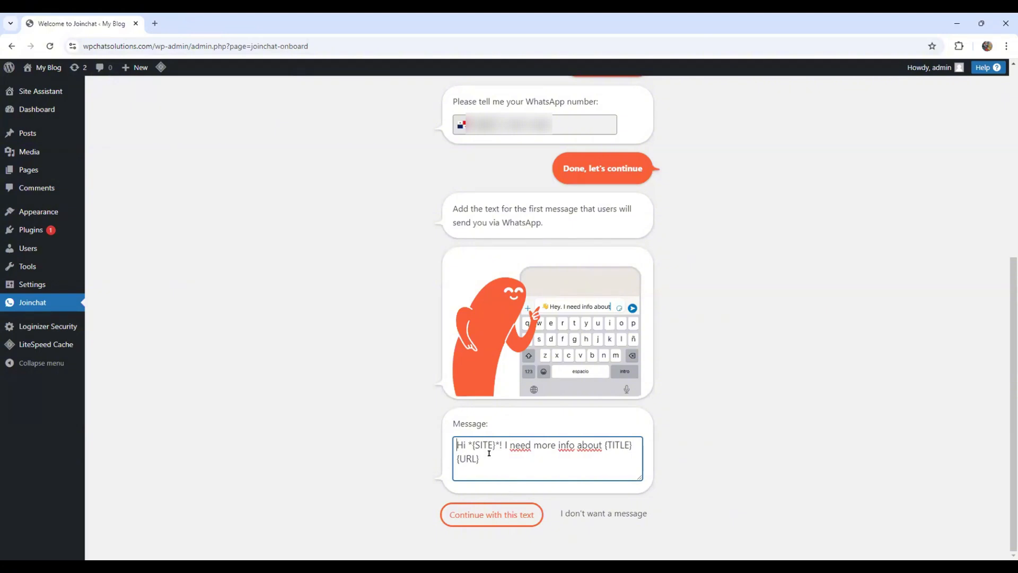
pyautogui.click(489, 518)
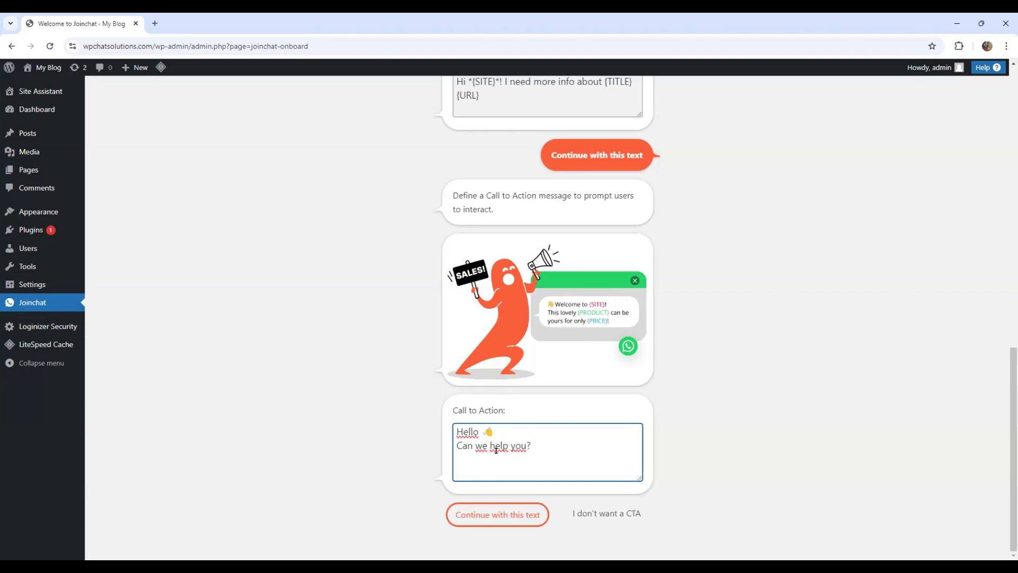
pyautogui.click(488, 518)
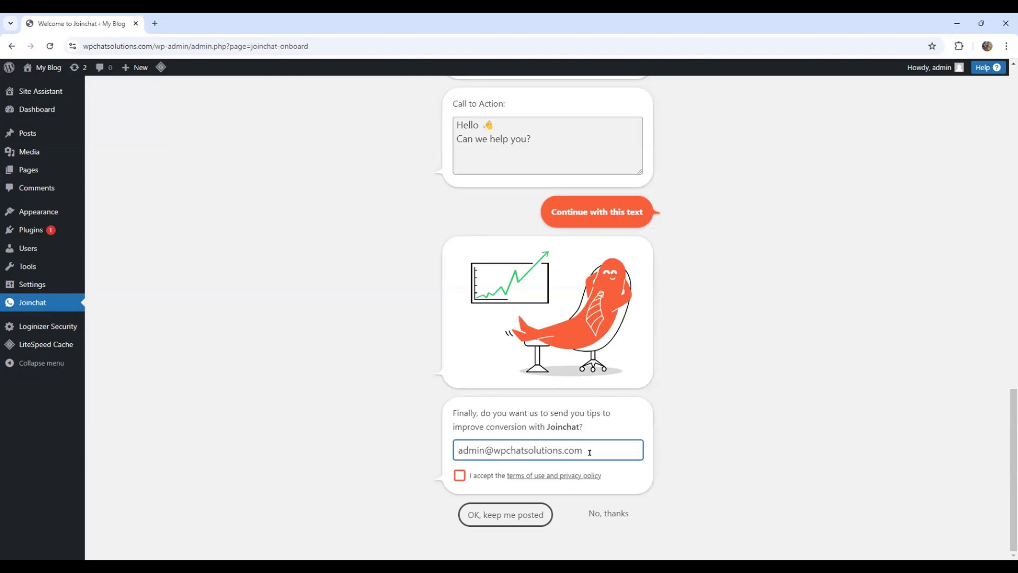
# Decline the conversion tips e-mails, leaving the terms unaccepted, and go to the Joinchat settings
pyautogui.click(462, 475)
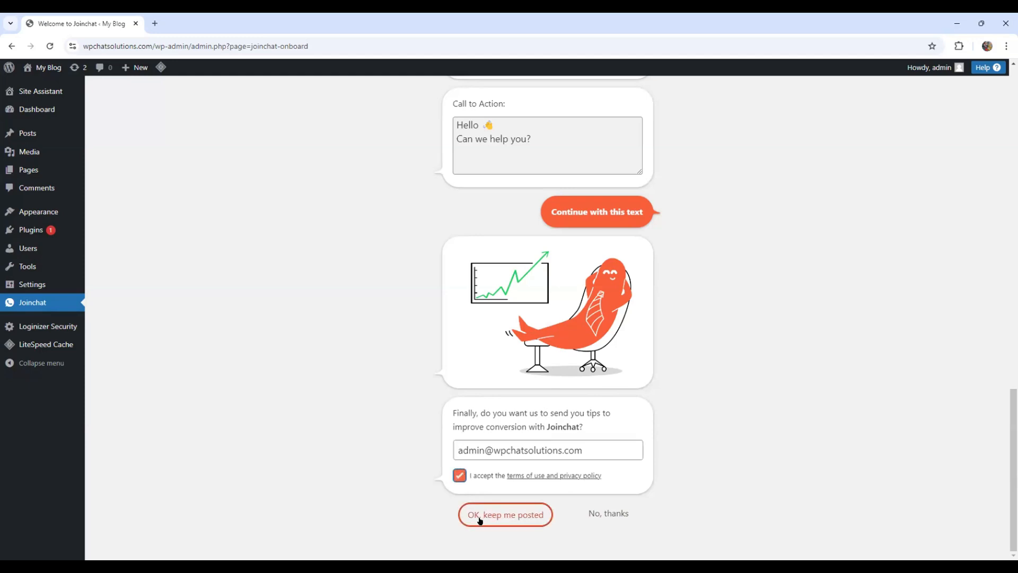
pyautogui.click(460, 475)
pyautogui.click(615, 514)
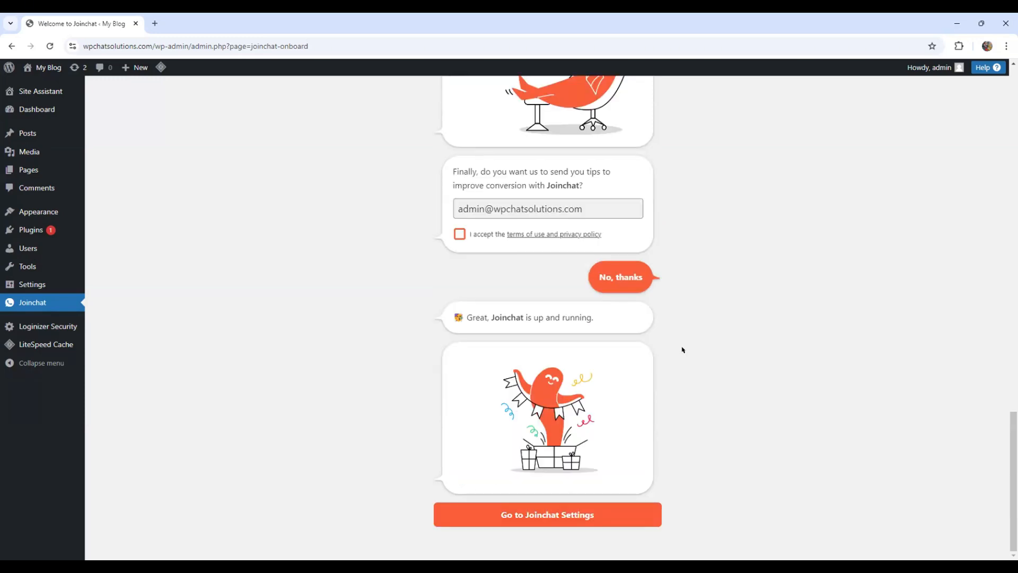
pyautogui.click(596, 512)
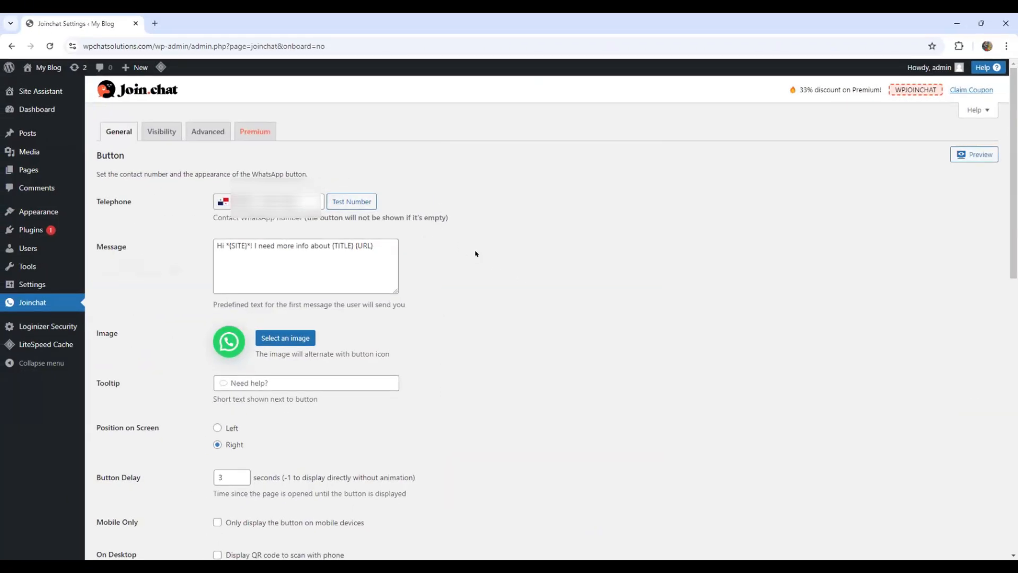
# Shorten the button's predefined message to "Hi I need more info about {TITLE}"
pyautogui.moveTo(254, 255); pyautogui.dragTo(254, 254)
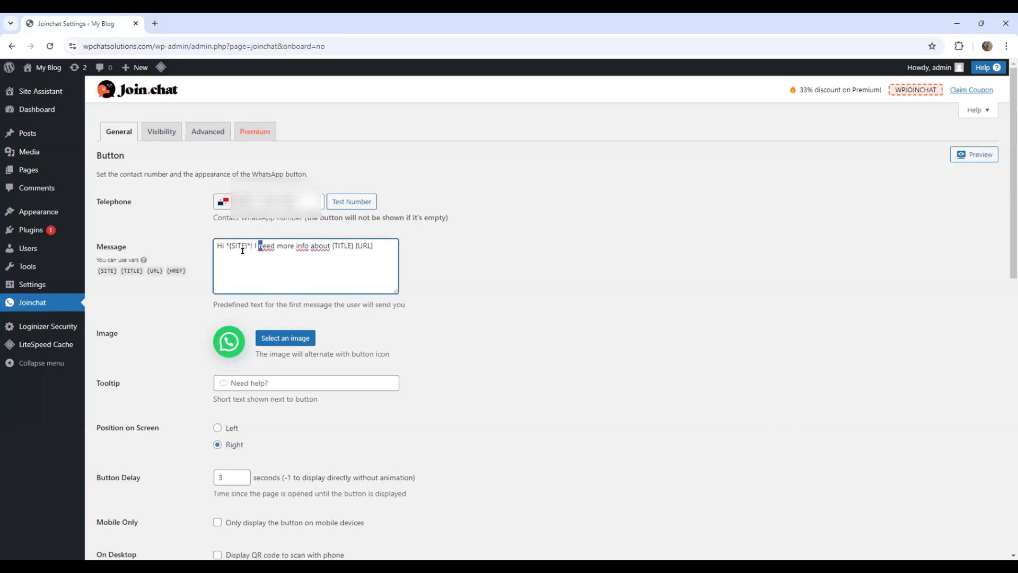
pyautogui.click(242, 249)
pyautogui.press('BackSpace')
pyautogui.press('BackSpace')
pyautogui.press('BackSpace')
pyautogui.press('BackSpace')
pyautogui.press('BackSpace')
pyautogui.press('BackSpace')
pyautogui.press('BackSpace')
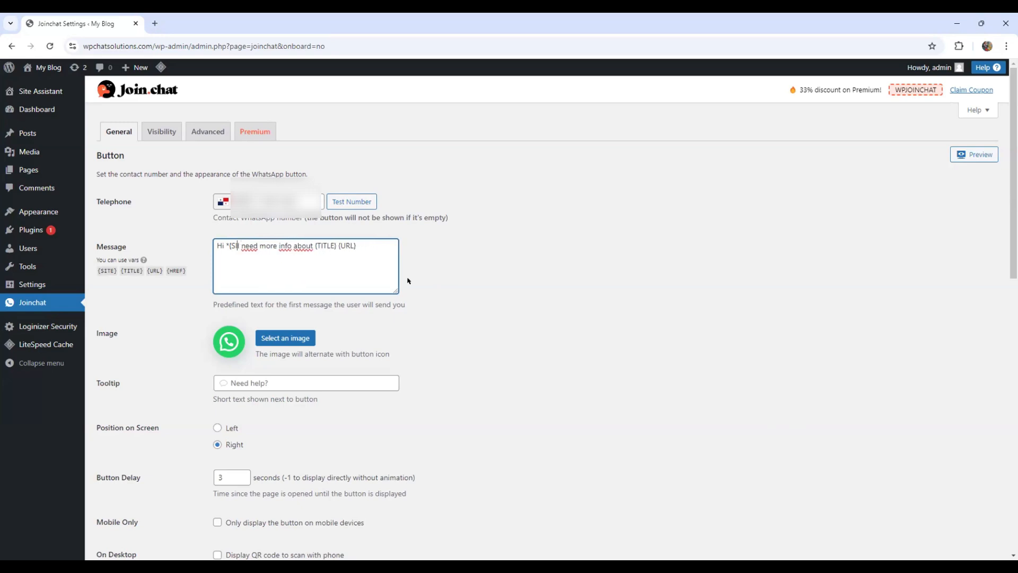
pyautogui.press('BackSpace')
pyautogui.press('BackSpace')
pyautogui.press('BackSpace')
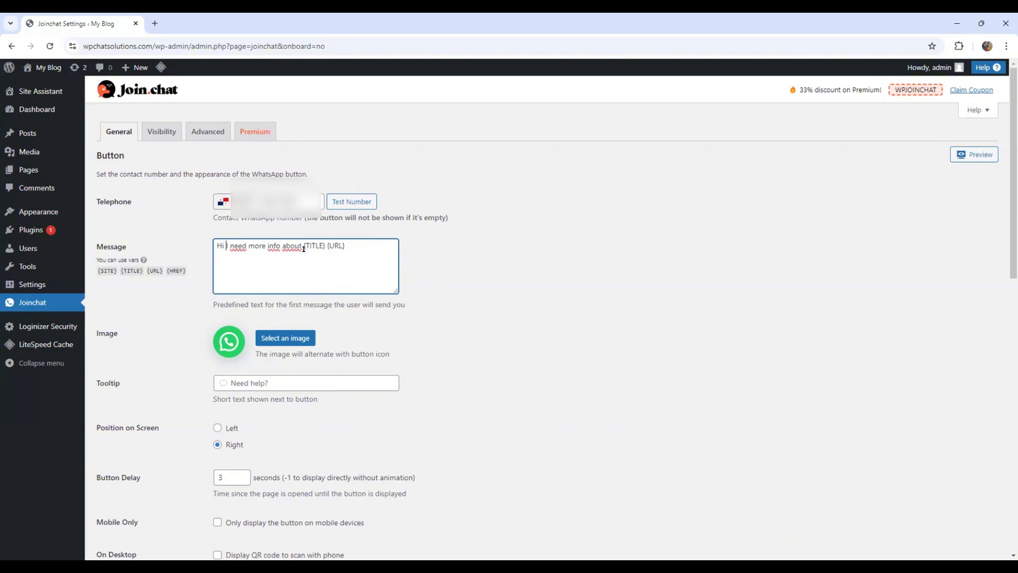
pyautogui.press('End')
pyautogui.press('BackSpace')
pyautogui.press('BackSpace')
pyautogui.press('BackSpace')
pyautogui.press('BackSpace')
pyautogui.press('BackSpace')
# Set the button's tooltip text to "Need help?"
pyautogui.click(260, 379)
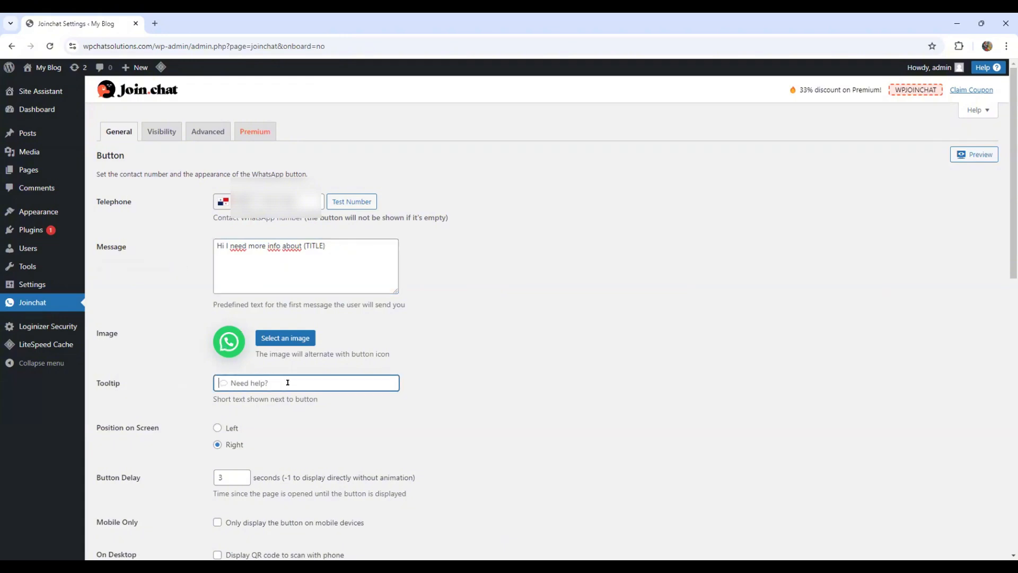
pyautogui.write('r')
pyautogui.press('BackSpace')
pyautogui.write('r')
pyautogui.press('BackSpace')
pyautogui.write('NE')
pyautogui.press('BackSpace')
pyautogui.write('eed help?')
# Set the chat button's position on screen to Left
pyautogui.click(218, 429)
pyautogui.click(217, 444)
pyautogui.click(222, 431)
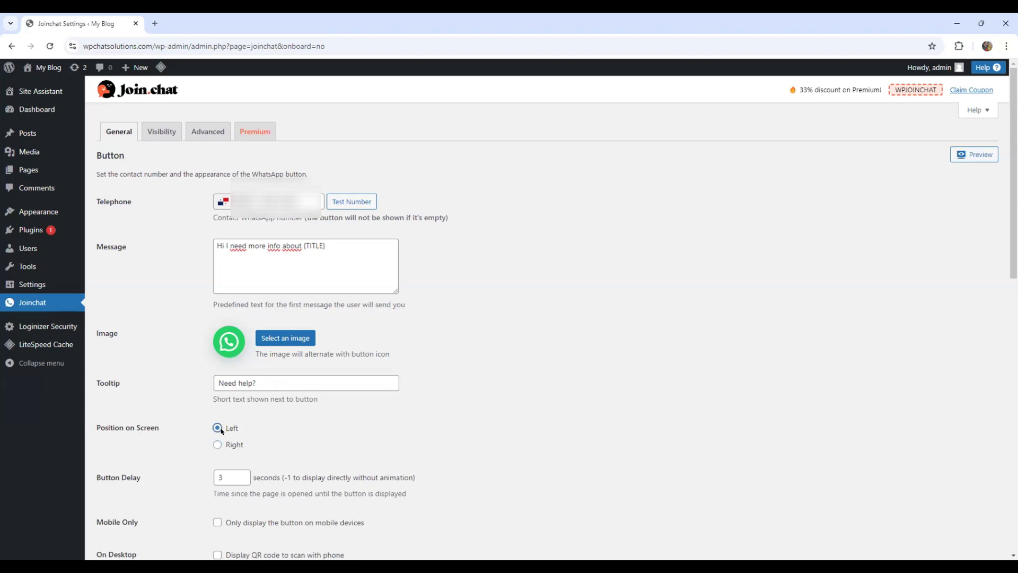
pyautogui.scroll(-3, 339, 453)
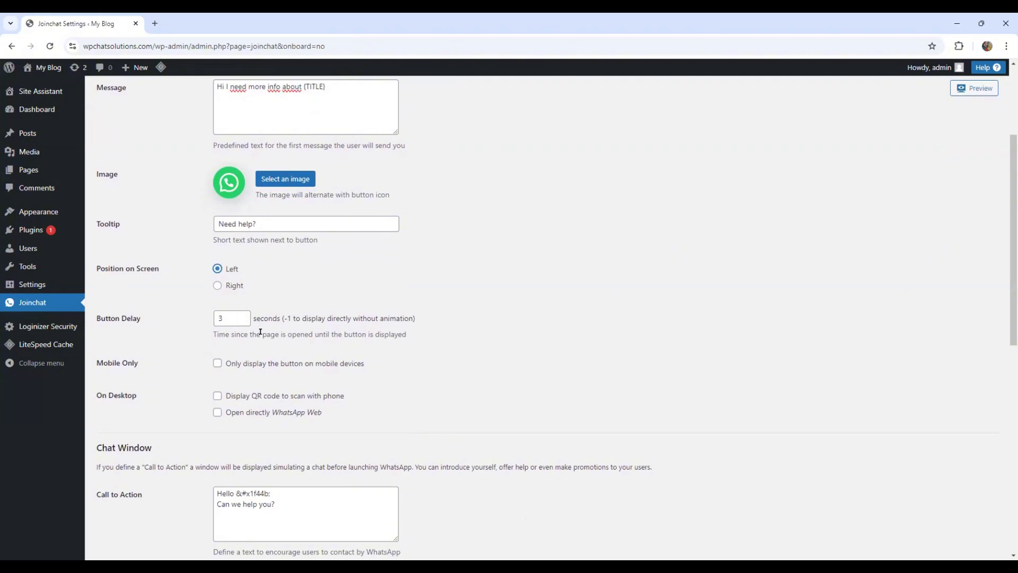
pyautogui.click(216, 367)
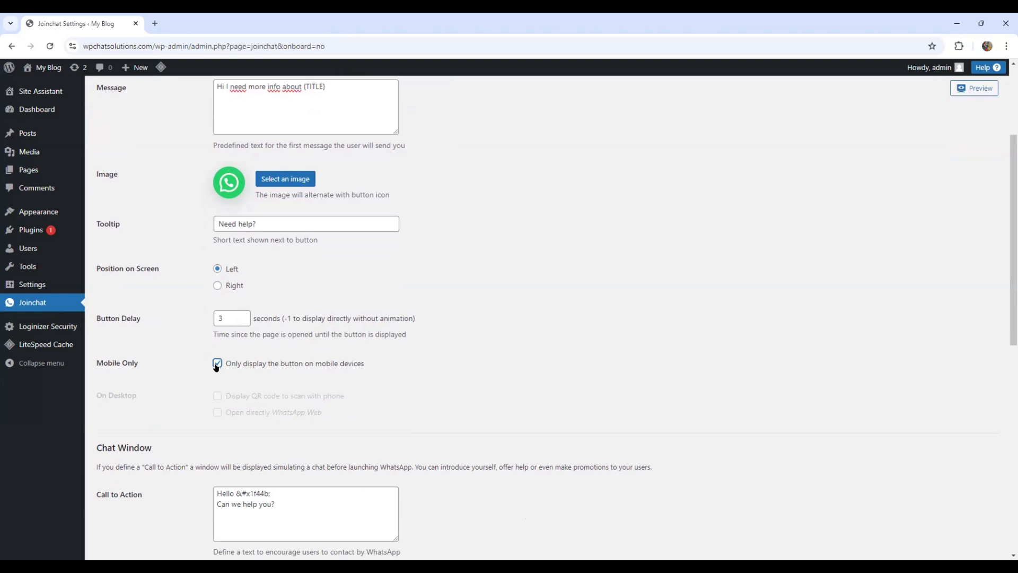
pyautogui.click(217, 366)
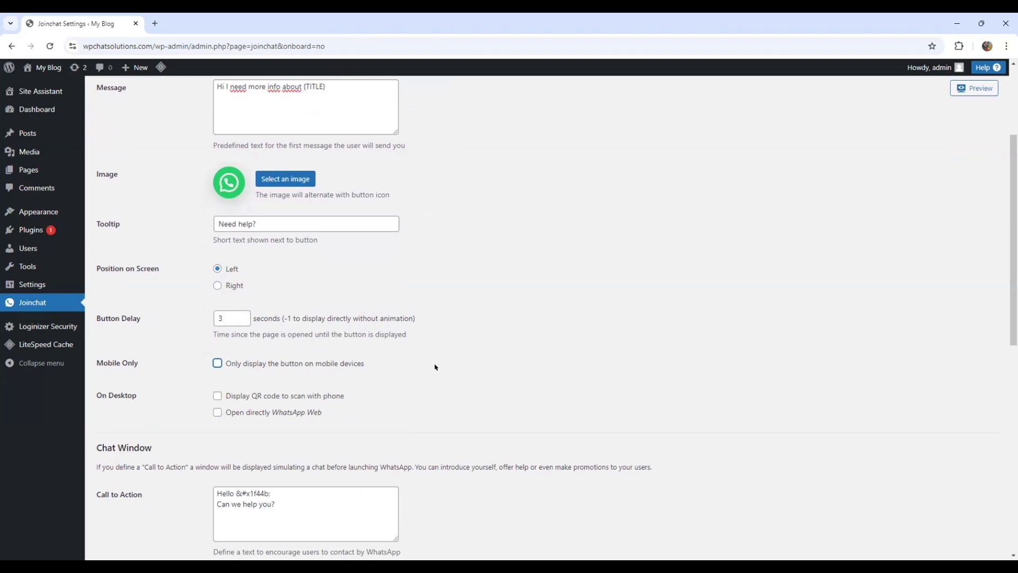
# Enable opening WhatsApp Web directly for desktop visitors
pyautogui.scroll(-2, 137, 295)
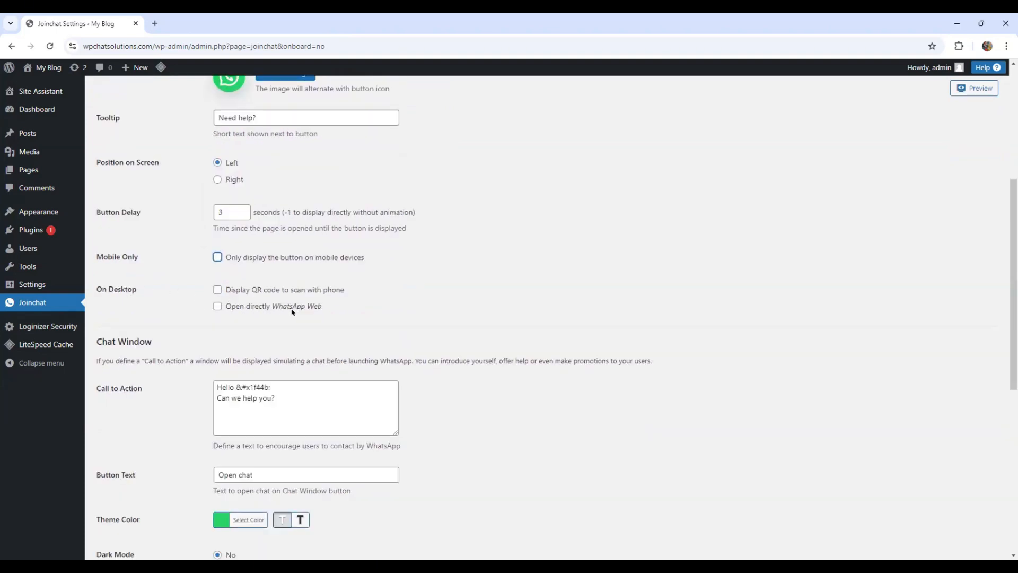
pyautogui.click(217, 307)
# Replace the chat window's call to action with "Thank you for visiting my website. Please continue now to contact me directly on Whatsapp"
pyautogui.scroll(-2, 426, 317)
pyautogui.click(269, 284)
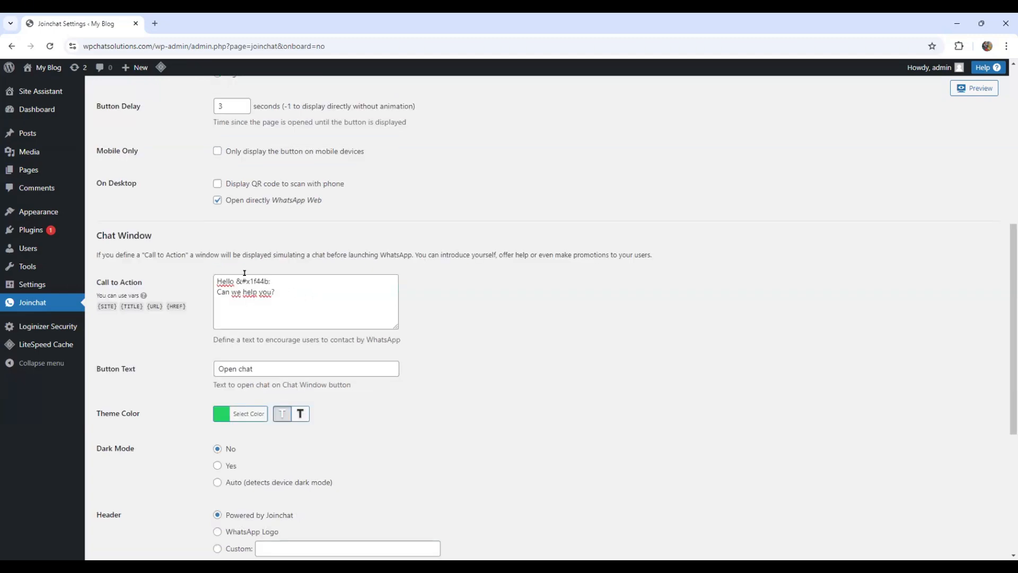
pyautogui.hotkey('ctrl', 'a')
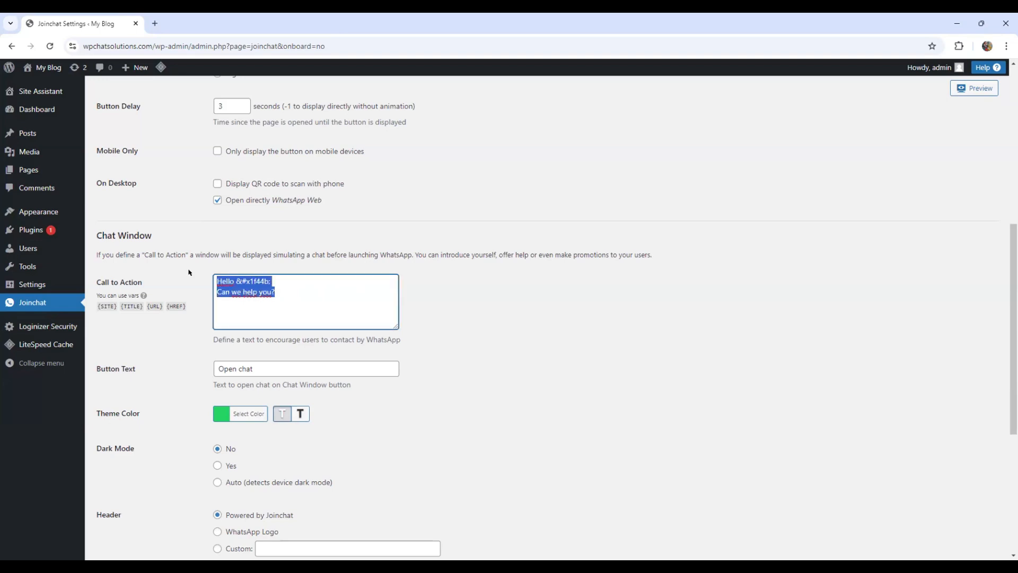
pyautogui.write('Thank you for visiting my website. Please continue now to contact me directly on Whatsapp')
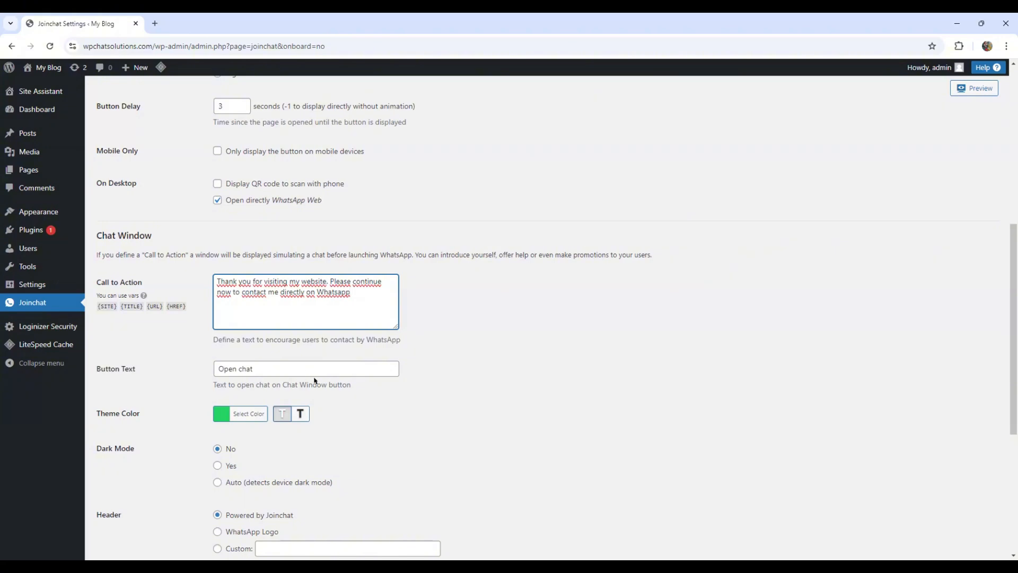
pyautogui.scroll(-5, 315, 380)
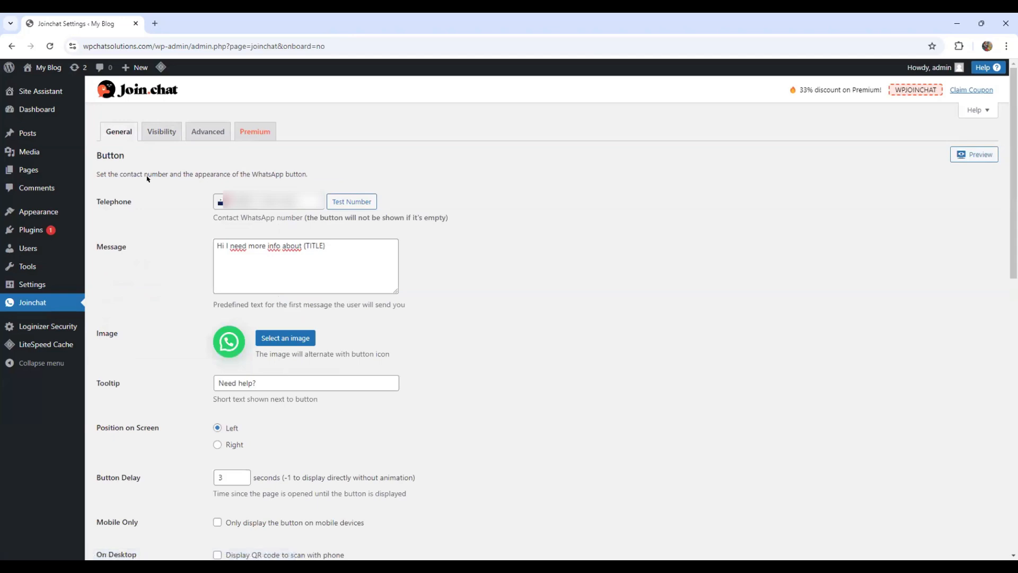
# Set the WhatsApp button to be explicitly visible on Page and Post content, and save the visibility settings
pyautogui.click(166, 134)
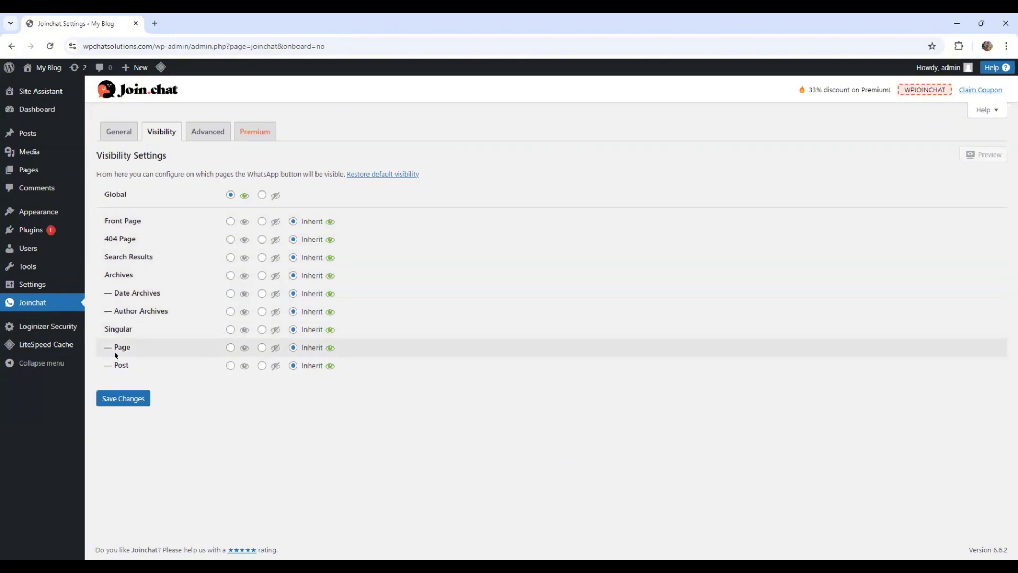
pyautogui.click(229, 347)
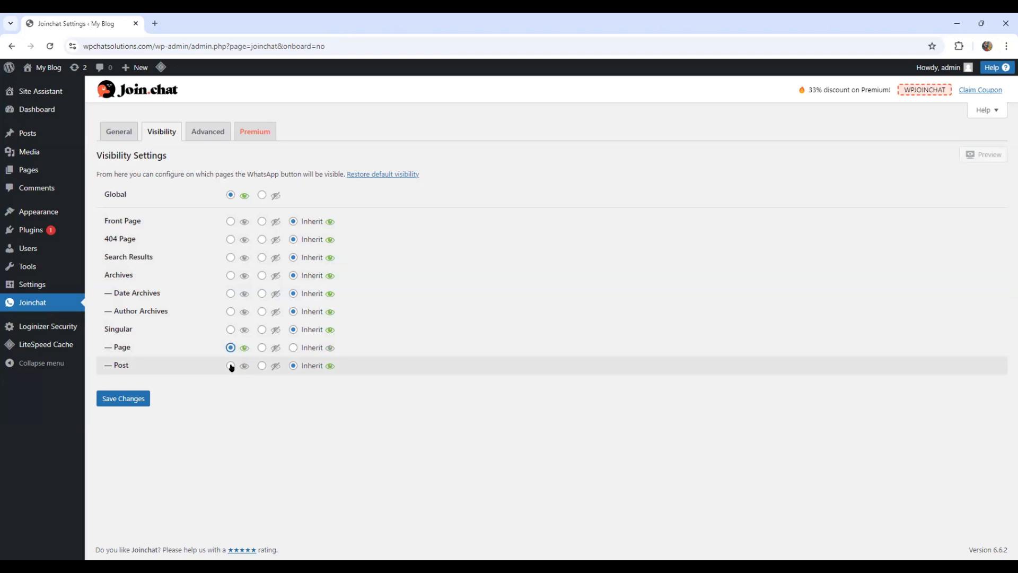
pyautogui.click(231, 367)
pyautogui.click(123, 402)
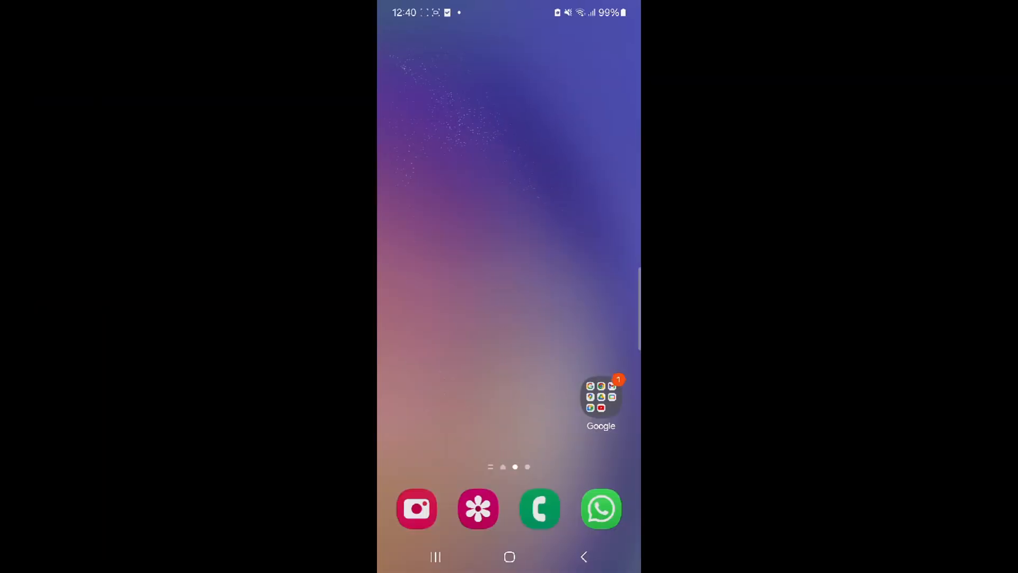
# Switch to Chrome on the phone and load wpchatsolutions.com in a new tab
pyautogui.click(600, 397)
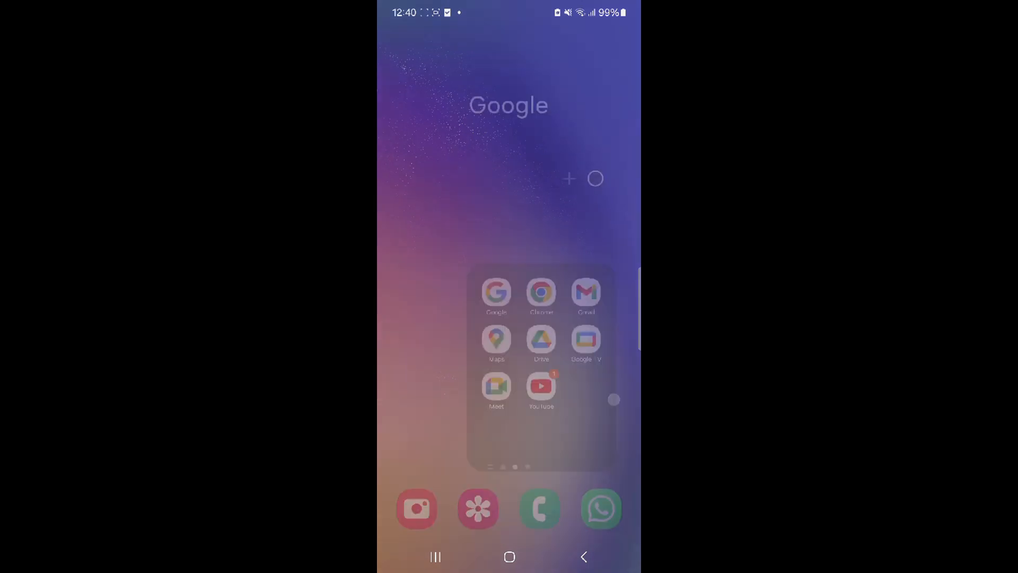
pyautogui.click(509, 241)
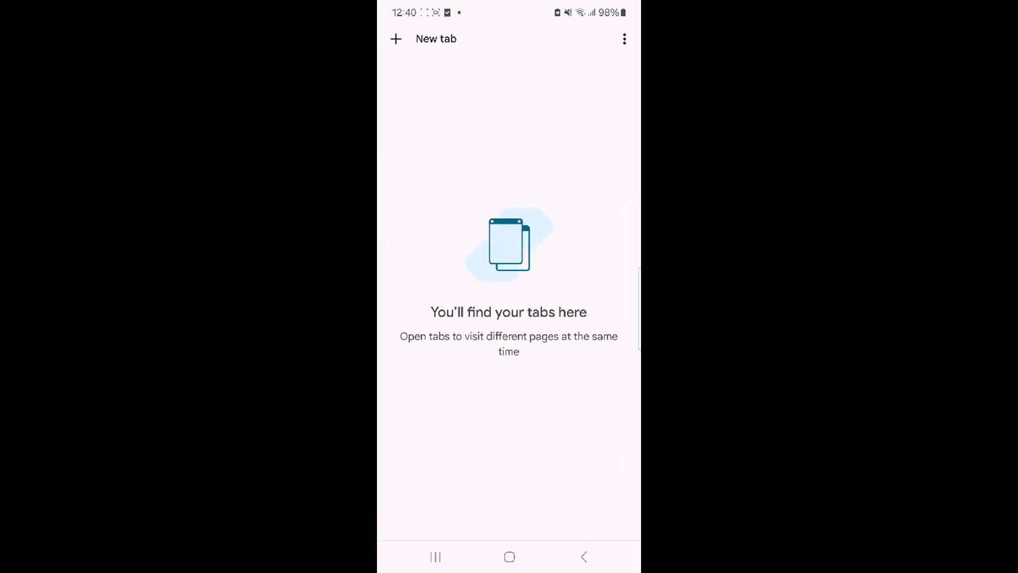
pyautogui.click(425, 38)
pyautogui.click(454, 137)
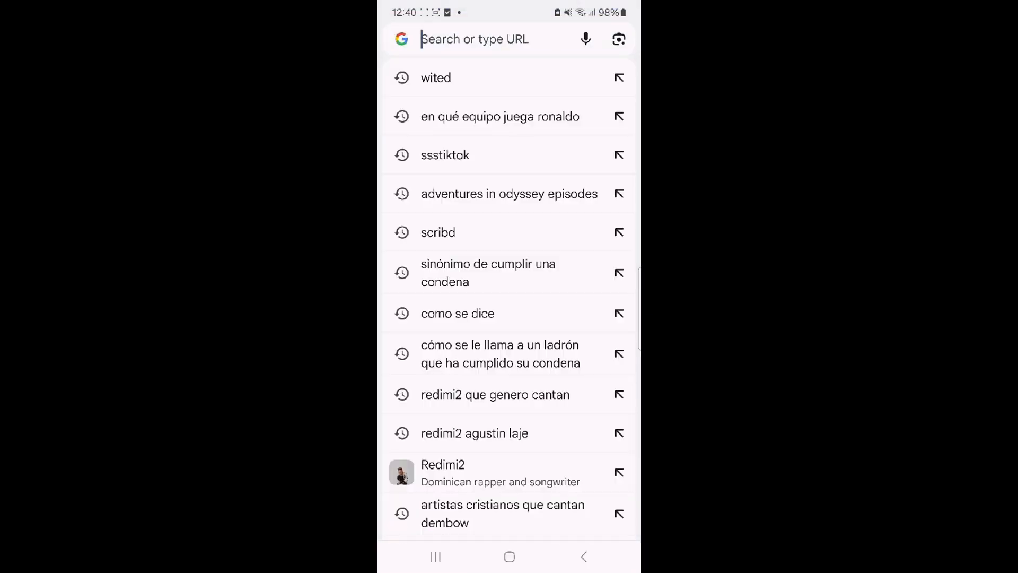
pyautogui.write('wp')
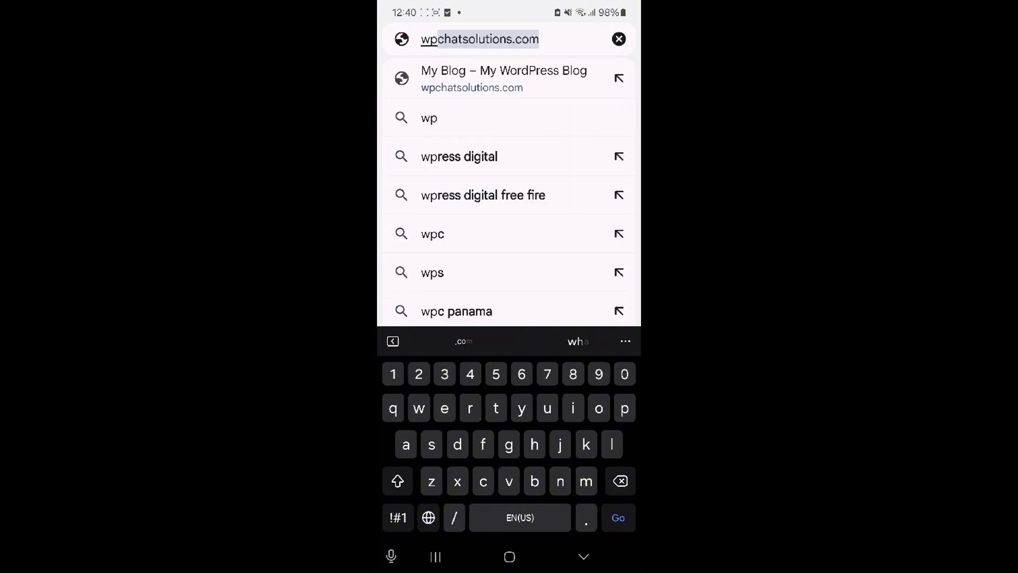
pyautogui.click(536, 39)
pyautogui.click(618, 517)
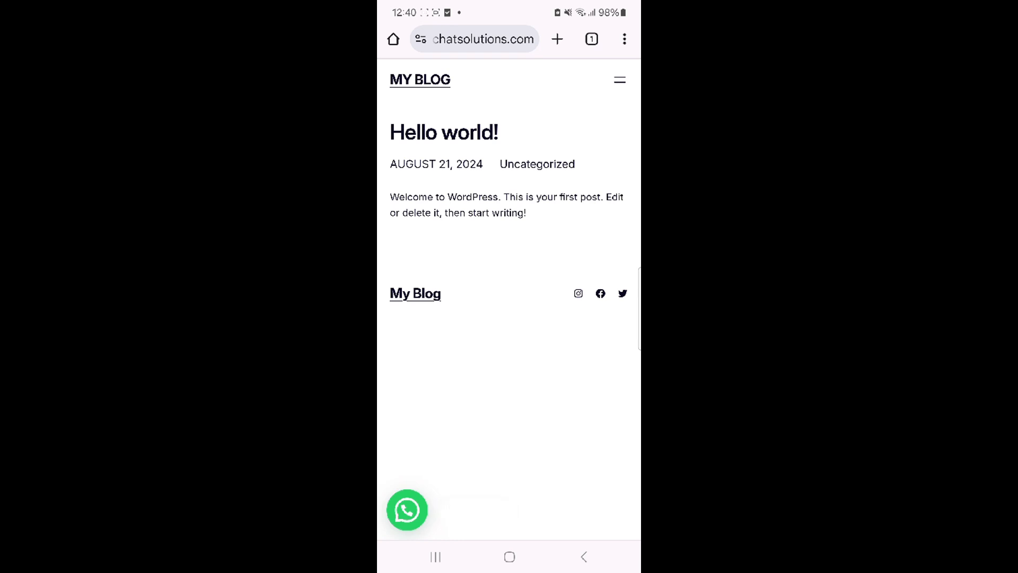
# Open a WhatsApp chat through the site's chat button and send the prefilled message "Hi I need more info about My Blog"
pyautogui.click(407, 510)
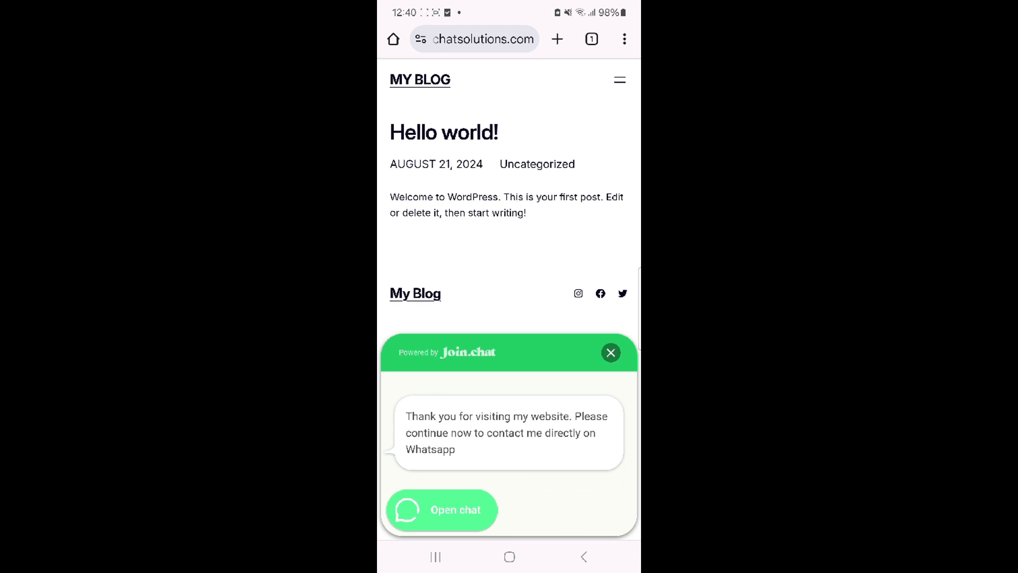
pyautogui.click(441, 509)
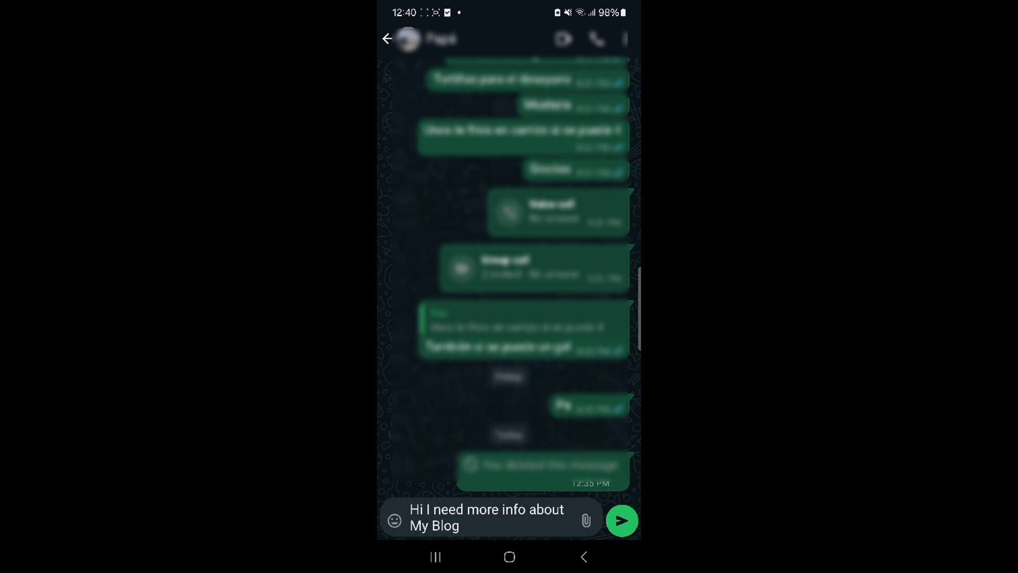
pyautogui.click(621, 520)
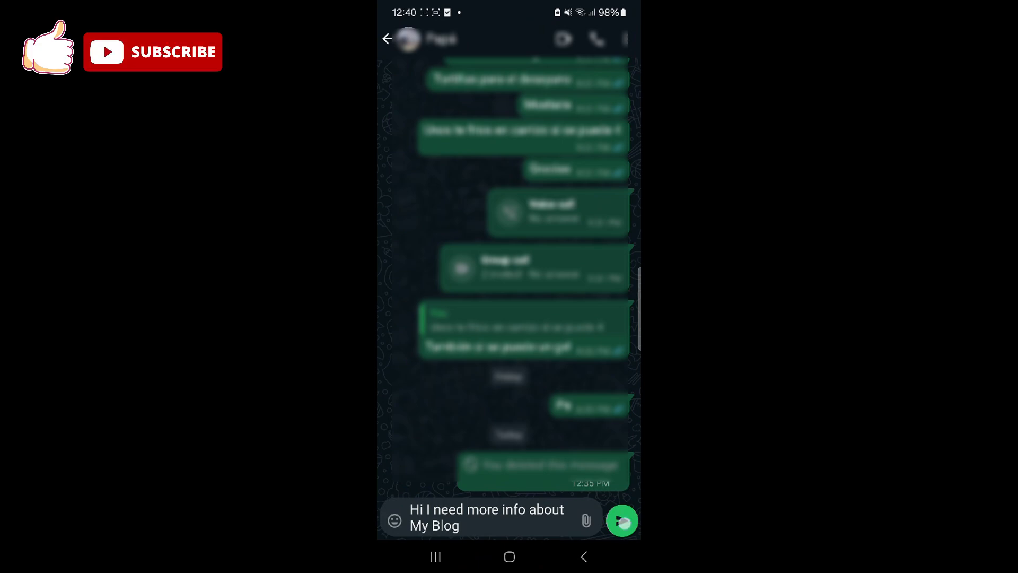